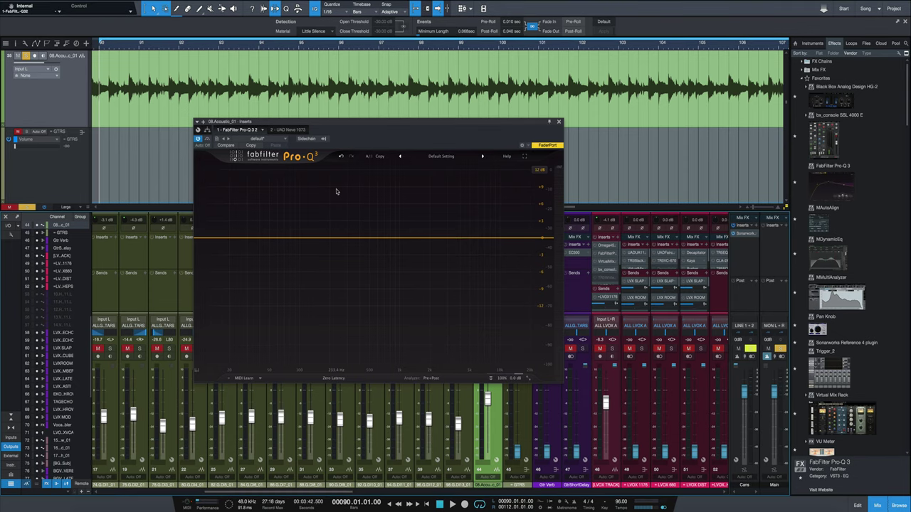
- Start playback so Pro-Q 3's analyzer shows the acoustic guitar's spectrum
key("space")
key("space")
- Add a low cut near 65 Hz, a low-shelf dip near 320 Hz and a bell boost near 4 kHz
double_click(201, 239)
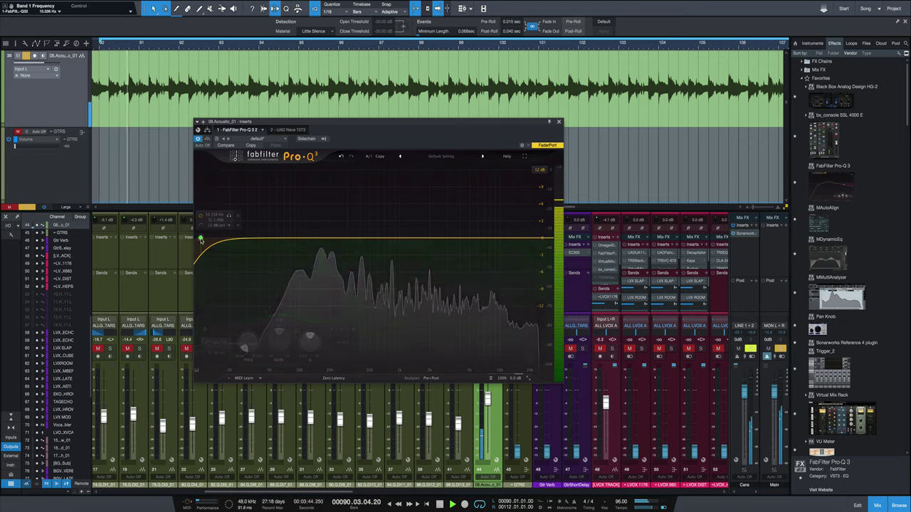
left_click_drag(201, 240, 281, 240)
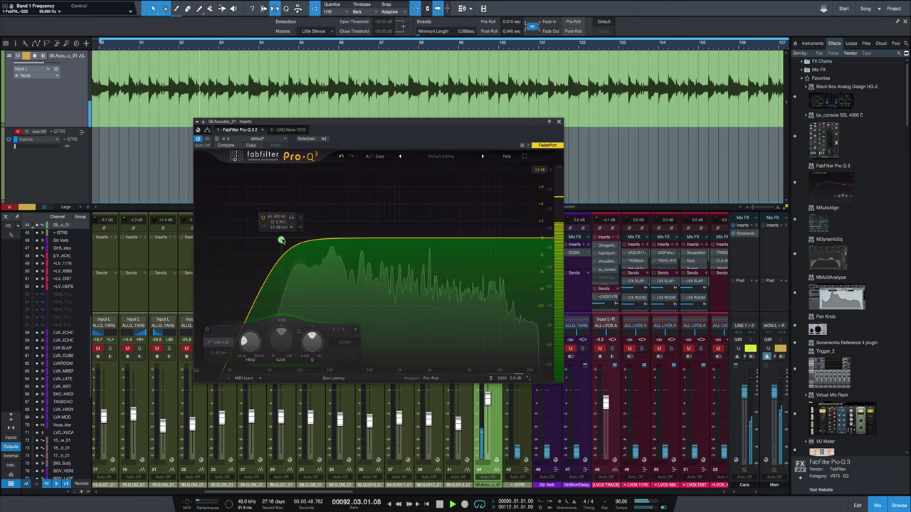
double_click(349, 239)
right_click(350, 240)
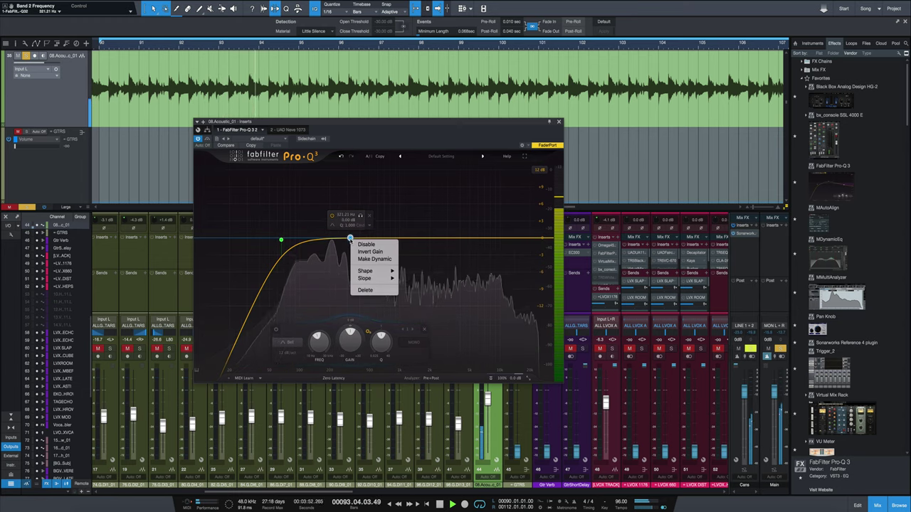
mouse_move(380, 271)
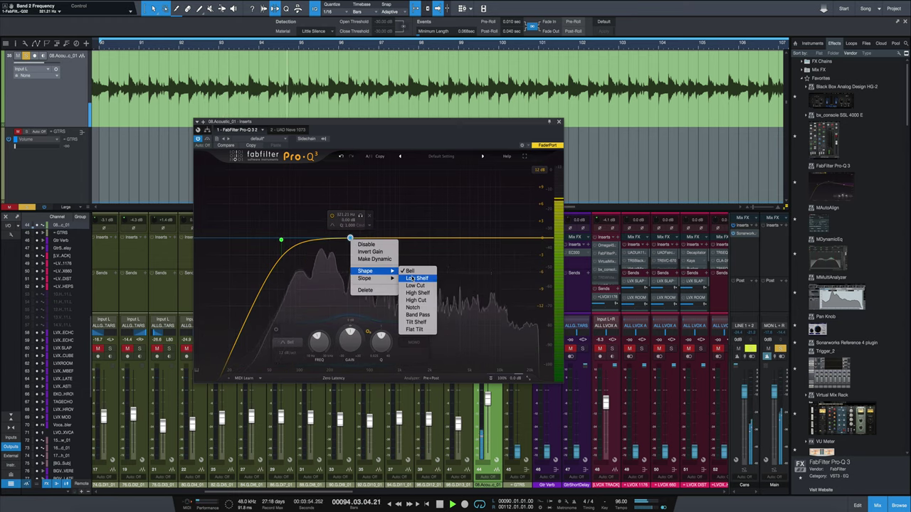
left_click(411, 277)
mouse_move(350, 238)
left_mouse_down()
mouse_move(351, 258)
mouse_move(351, 247)
left_mouse_up()
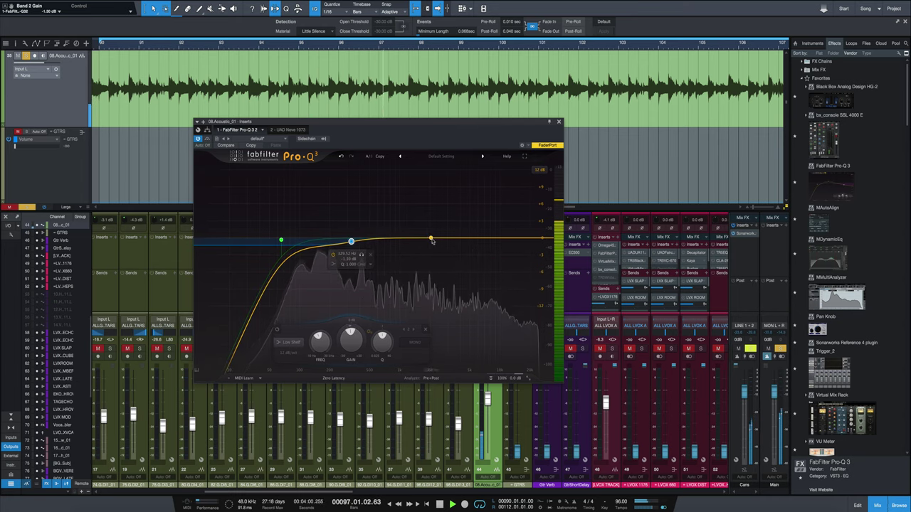
left_click_drag(431, 239, 539, 238)
- Widen the 4 kHz bell, add a high boost near 11 kHz and a top high cut, then stop playback
scroll(460, 231, "down", 4)
left_click(548, 192)
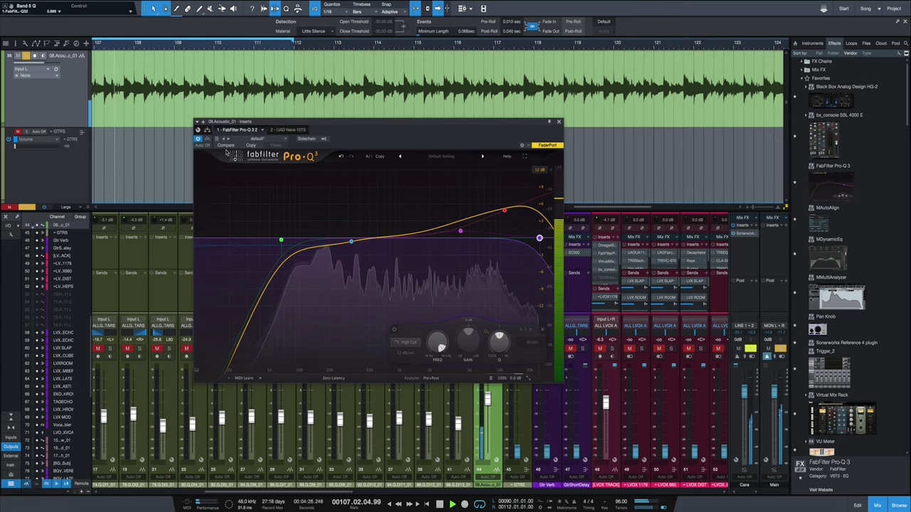
key("space")
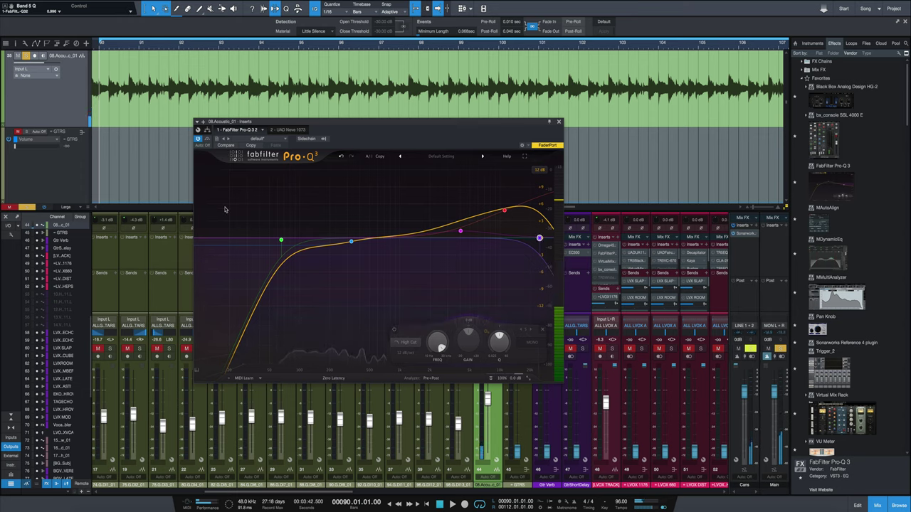
- Nudge the upper-mid bell to about 4070 Hz at roughly +1.3 dB
mouse_move(276, 236)
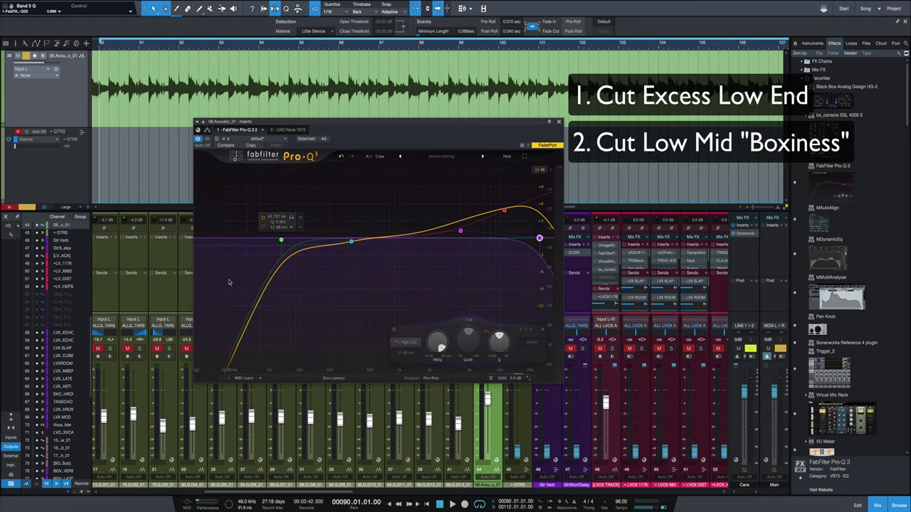
left_click(461, 230)
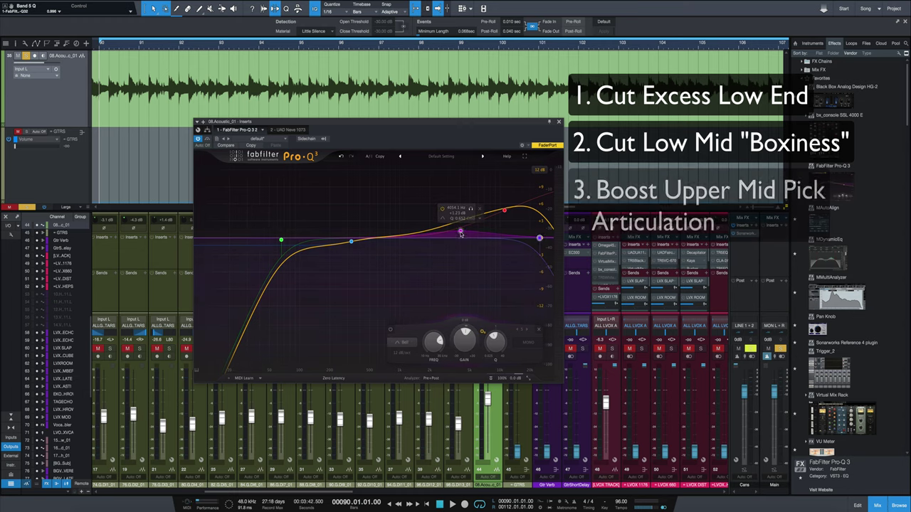
left_click_drag(460, 230, 461, 232)
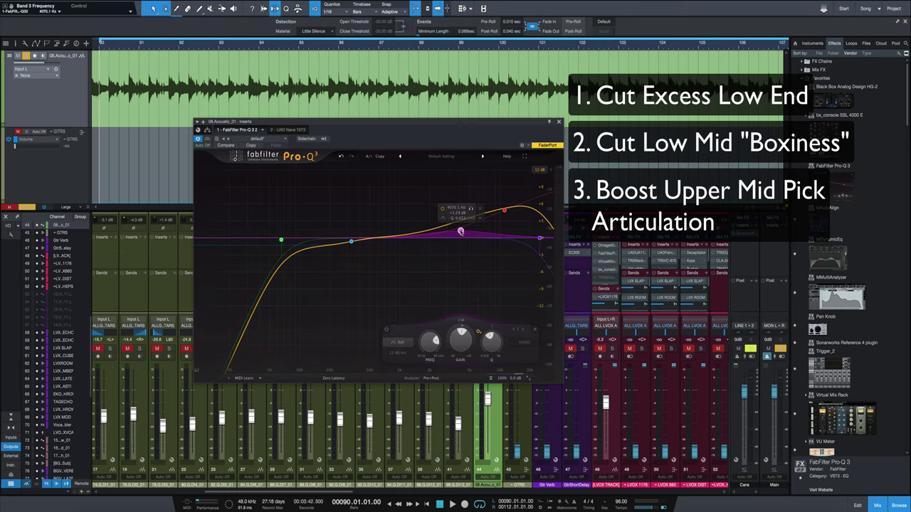
- Try moving the air boost toward 25 kHz, then undo it back to 11 kHz
left_click(505, 212)
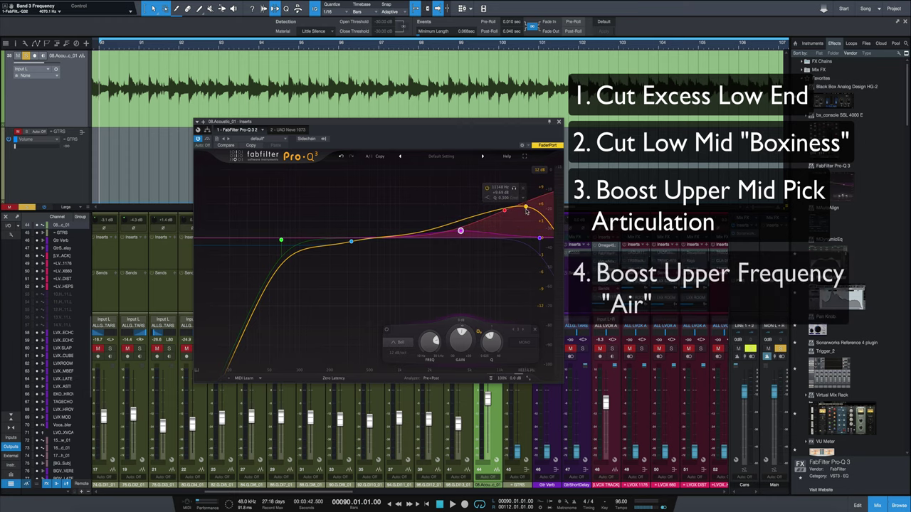
left_click_drag(506, 213, 553, 230)
key("ctrl+z")
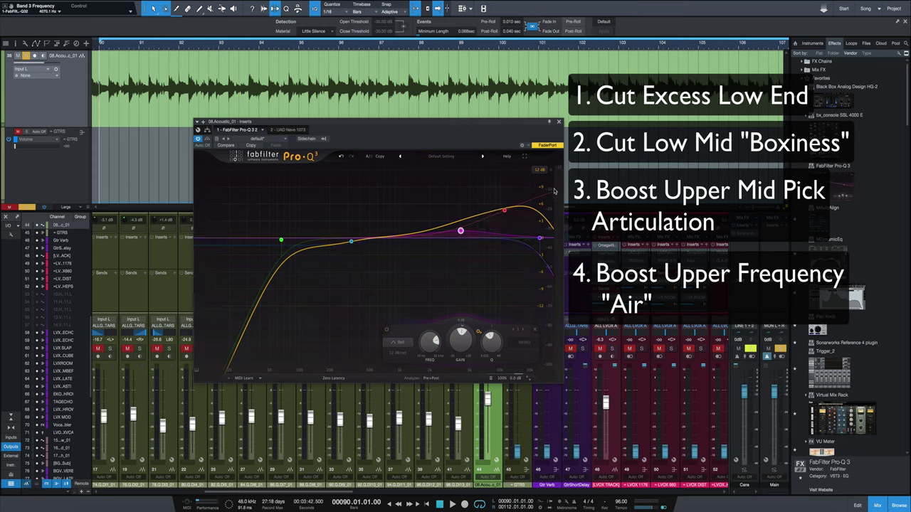
left_click(207, 140)
key("space")
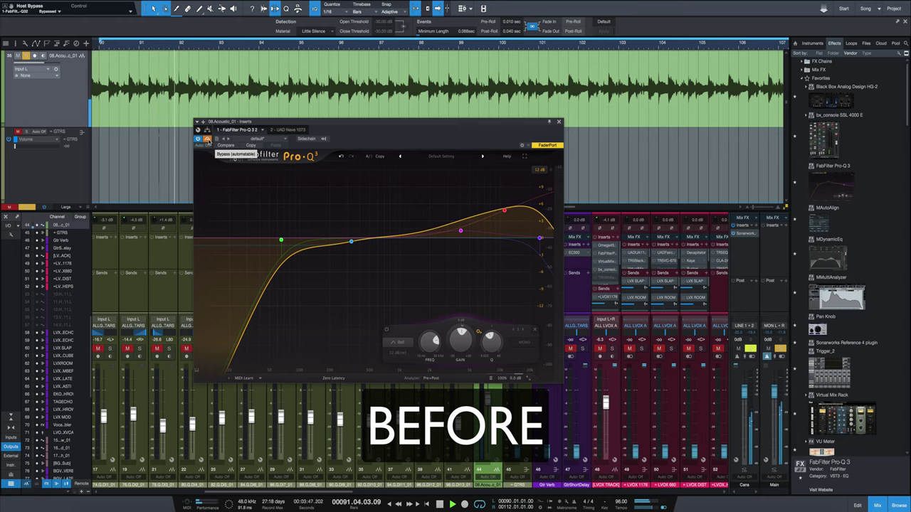
left_click(207, 139)
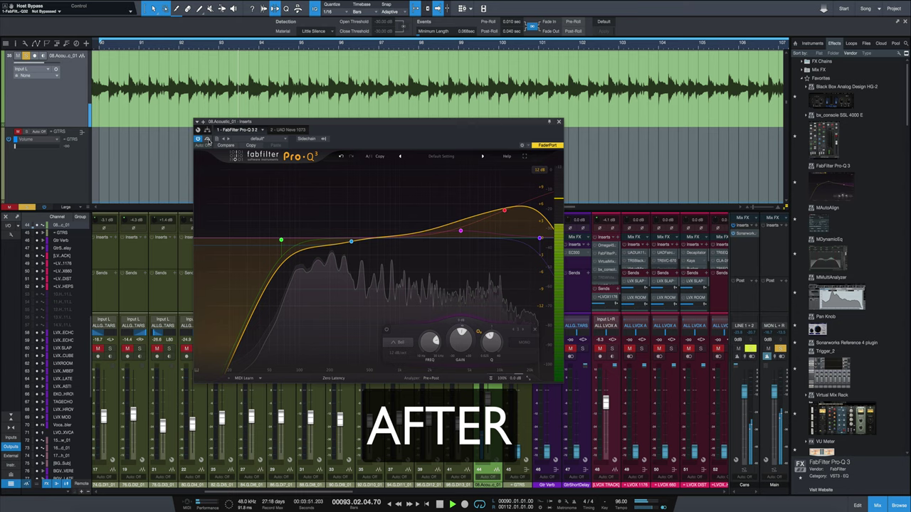
left_click(207, 140)
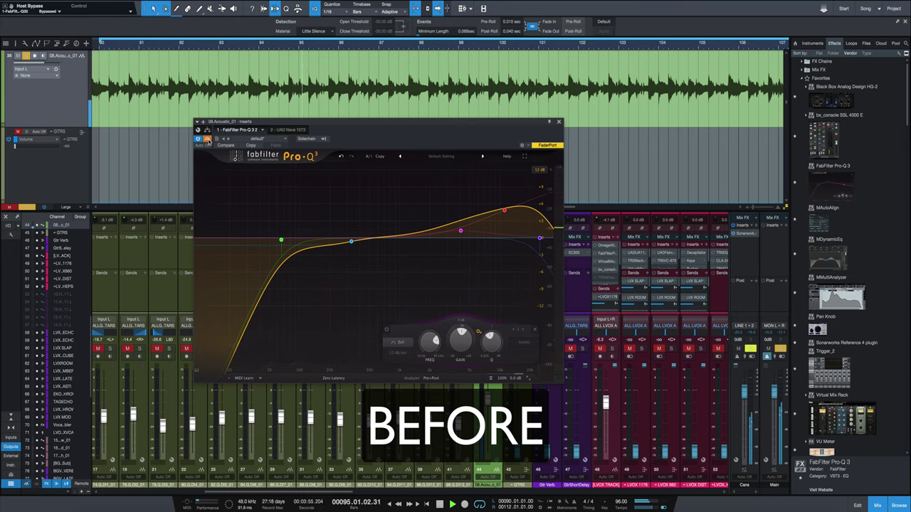
left_click(207, 139)
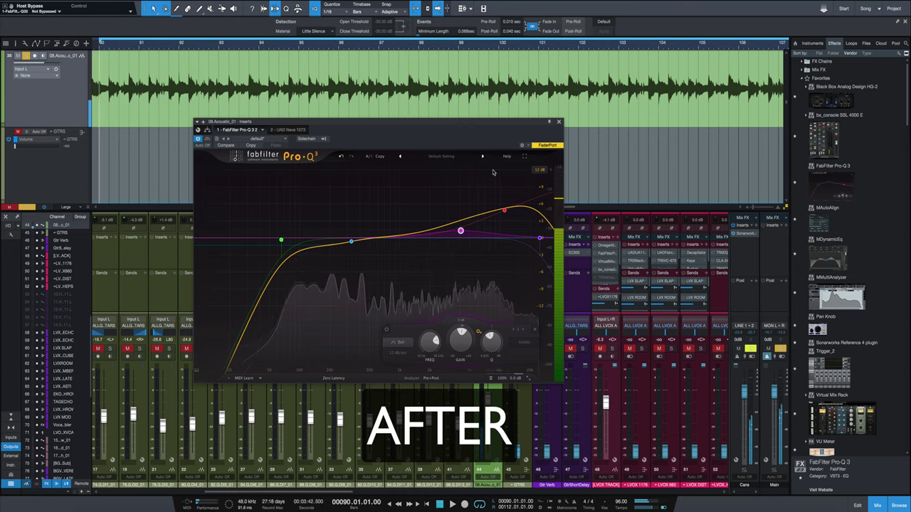
key("space")
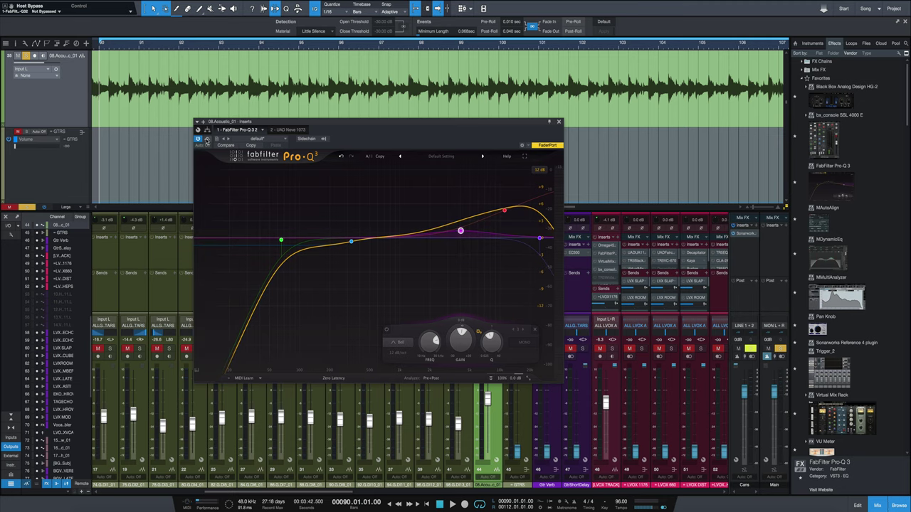
- Bypass and close Pro-Q 3, then open the UAD Neve 1073 on channel 44
left_click(206, 139)
left_click(559, 122)
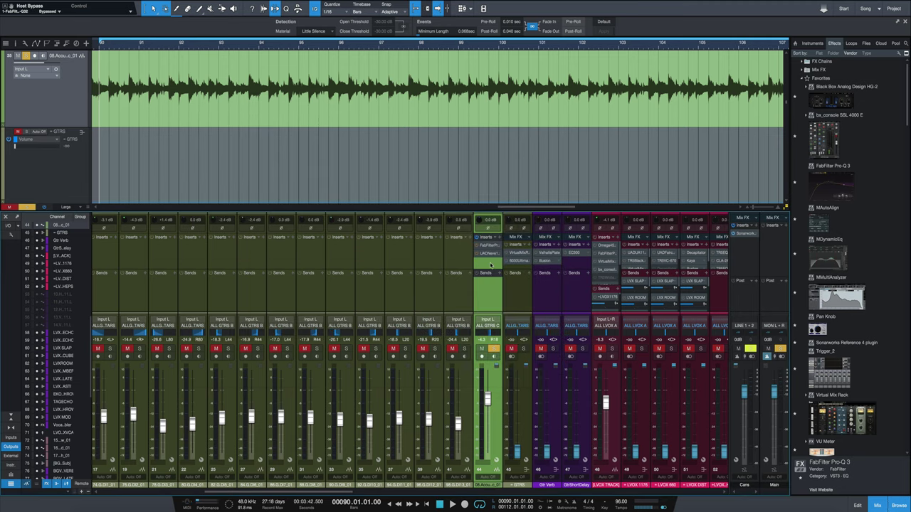
left_click(489, 254)
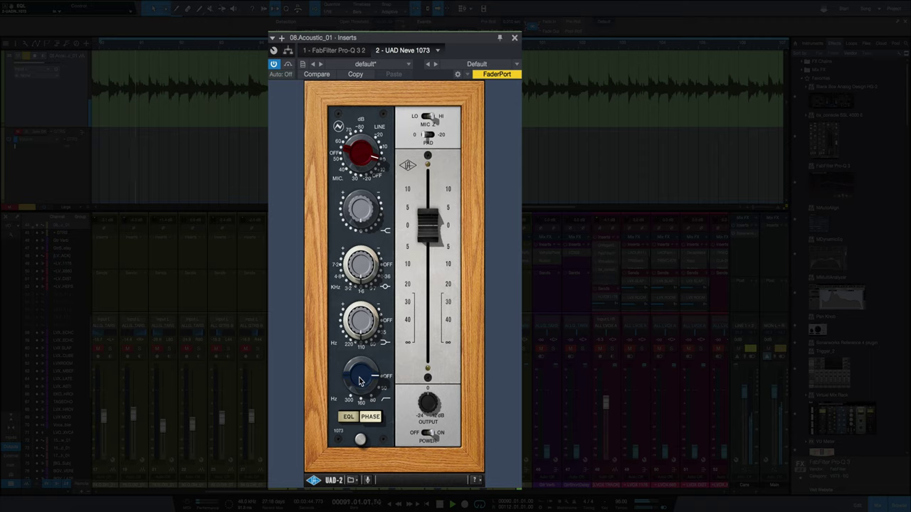
- On the Neve 1073, switch on the low filter, engage EQL, lower line gain one step and output about 5 dB
left_click_drag(359, 381, 341, 306)
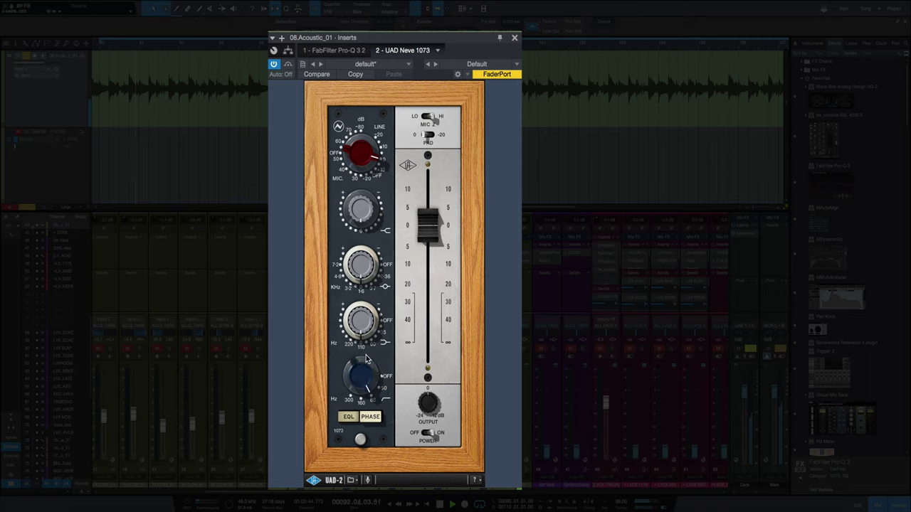
mouse_move(367, 359)
left_mouse_down()
mouse_move(363, 390)
mouse_move(363, 373)
left_mouse_up()
left_click(348, 417)
left_click_drag(353, 162, 352, 176)
left_click_drag(429, 225, 430, 264)
left_click(288, 66)
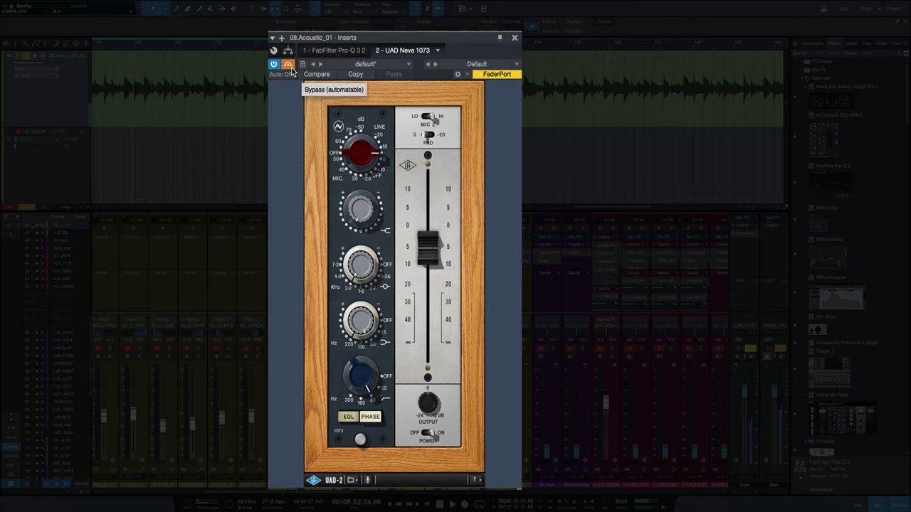
left_click(289, 65)
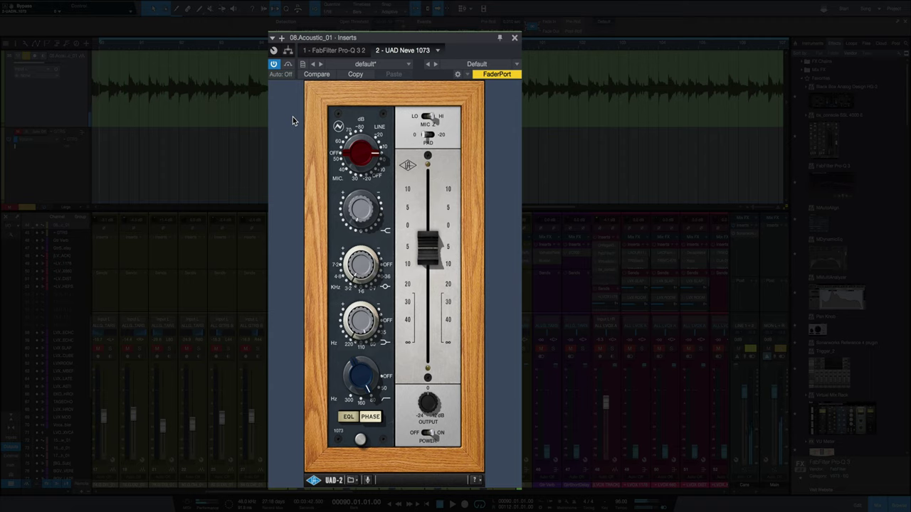